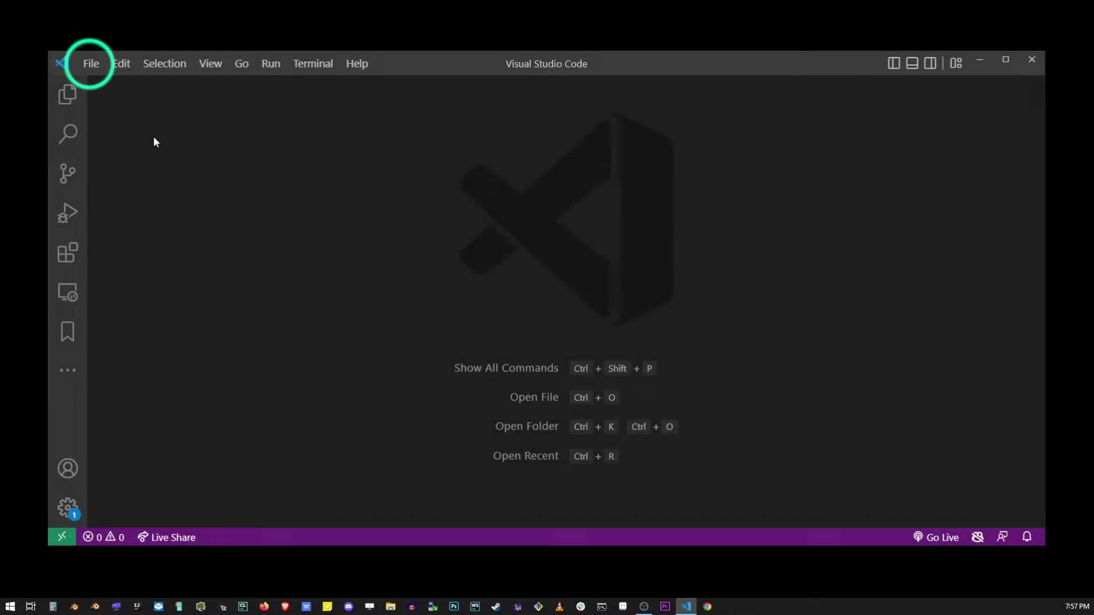
Open the C:\apple folder as the project
{"action": "left_click", "coordinate": [97, 68]}
{"action": "left_click", "coordinate": [189, 186]}
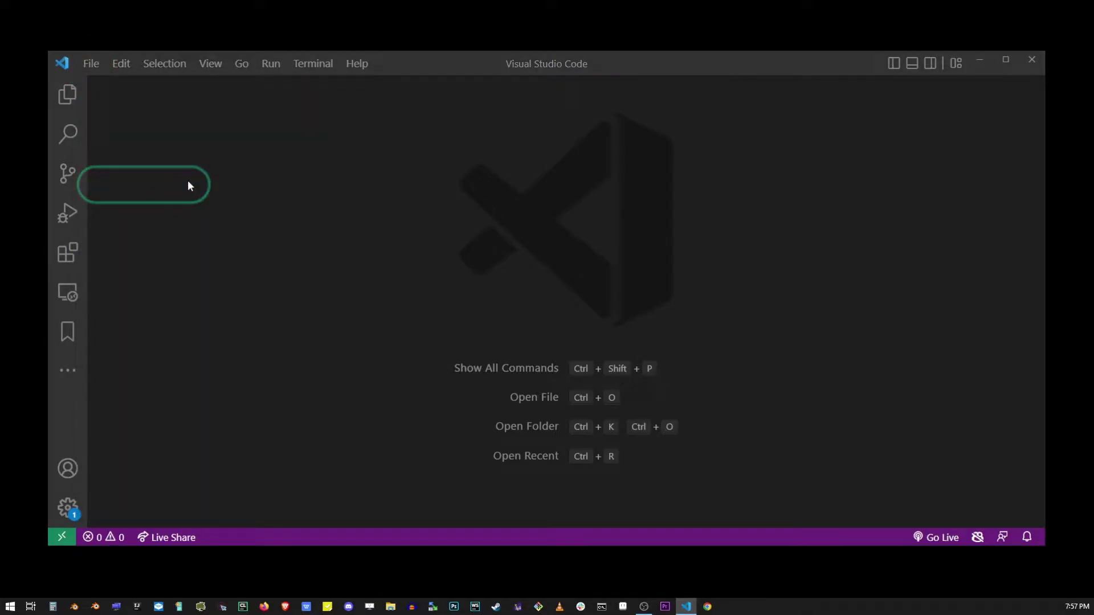
{"action": "left_click", "coordinate": [481, 295]}
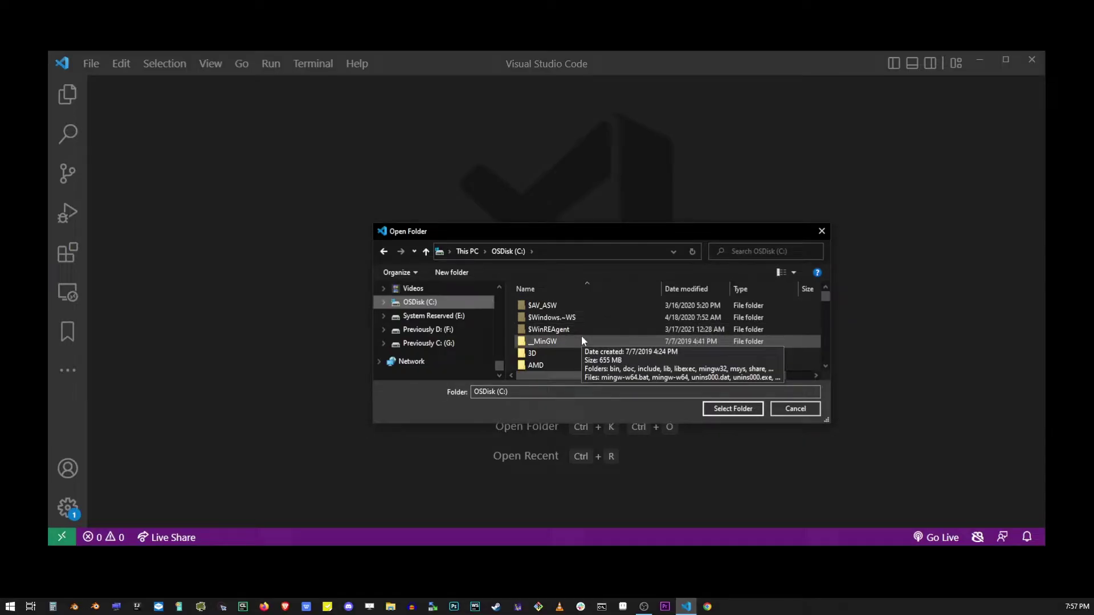
{"action": "scroll", "coordinate": [610, 317], "scroll_direction": "down", "scroll_amount": 1}
{"action": "scroll", "coordinate": [613, 316], "scroll_direction": "down", "scroll_amount": 1}
{"action": "scroll", "coordinate": [606, 327], "scroll_direction": "down", "scroll_amount": 1}
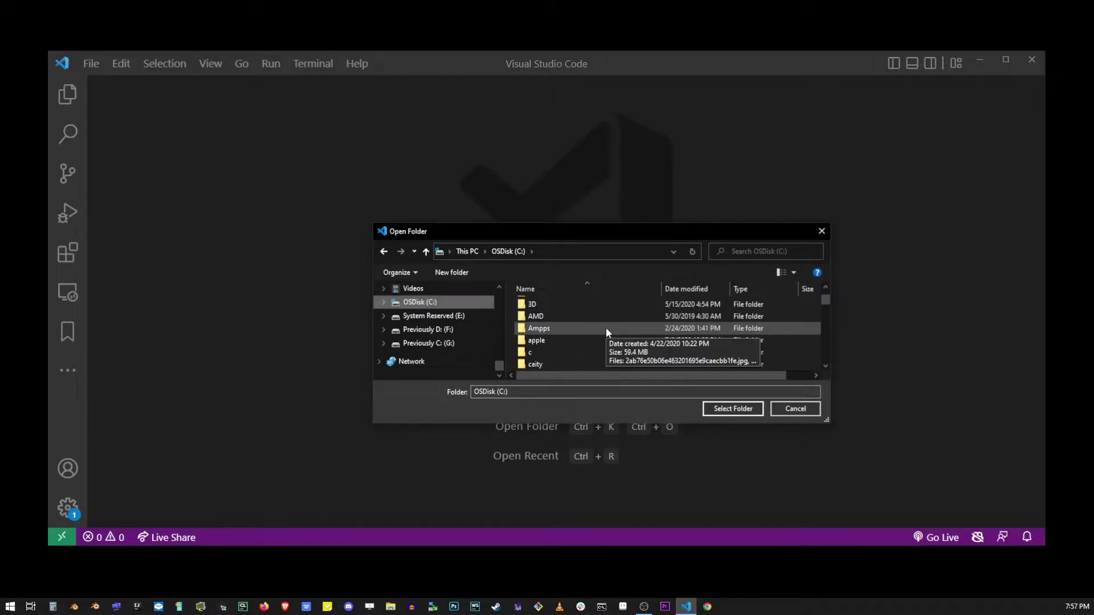
{"action": "scroll", "coordinate": [606, 327], "scroll_direction": "up", "scroll_amount": 1}
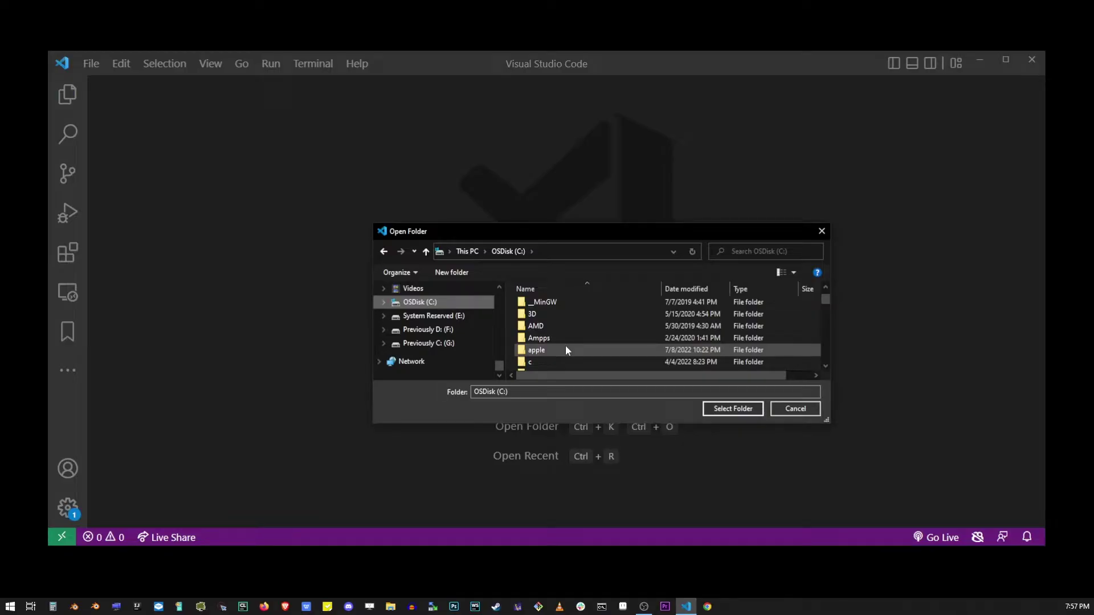
{"action": "left_click", "coordinate": [562, 350]}
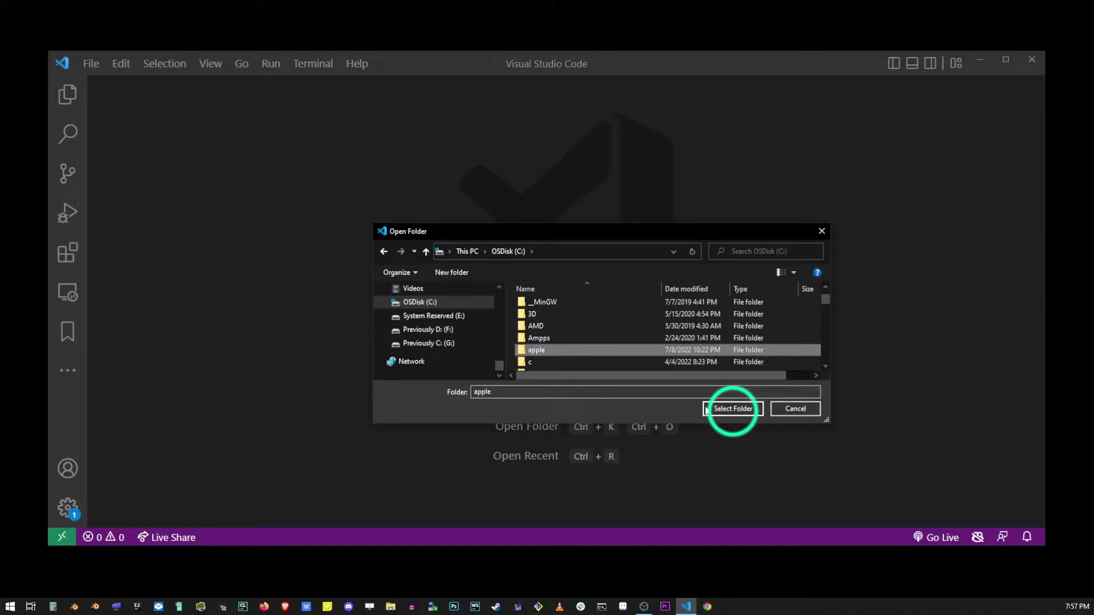
{"action": "left_click", "coordinate": [732, 409]}
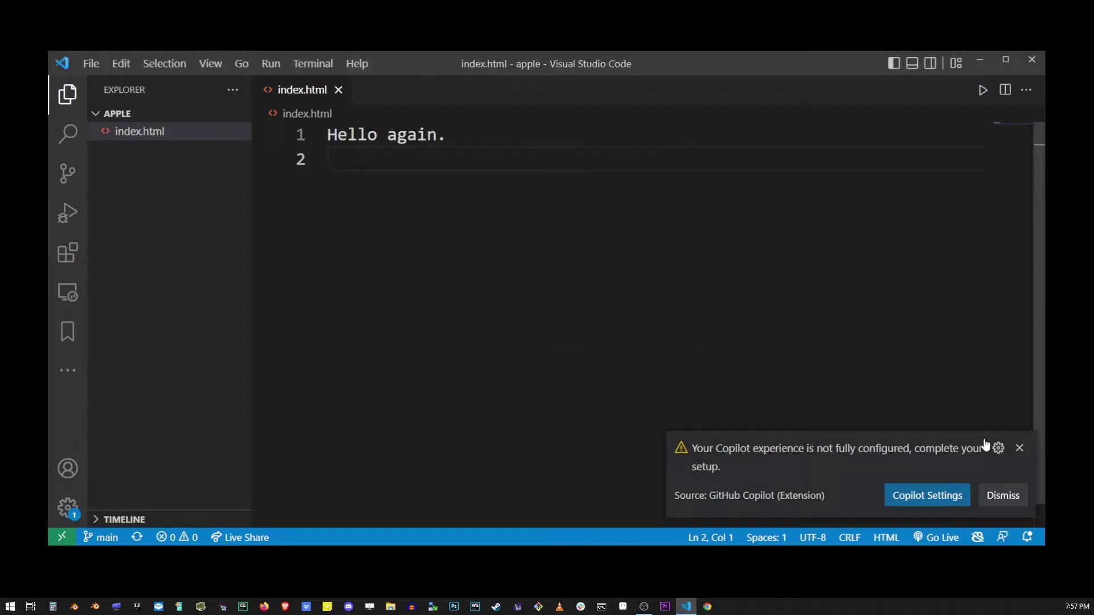
Show index.html and open a new PowerShell terminal at C:\apple, resized below the editor
{"action": "left_click", "coordinate": [1020, 447]}
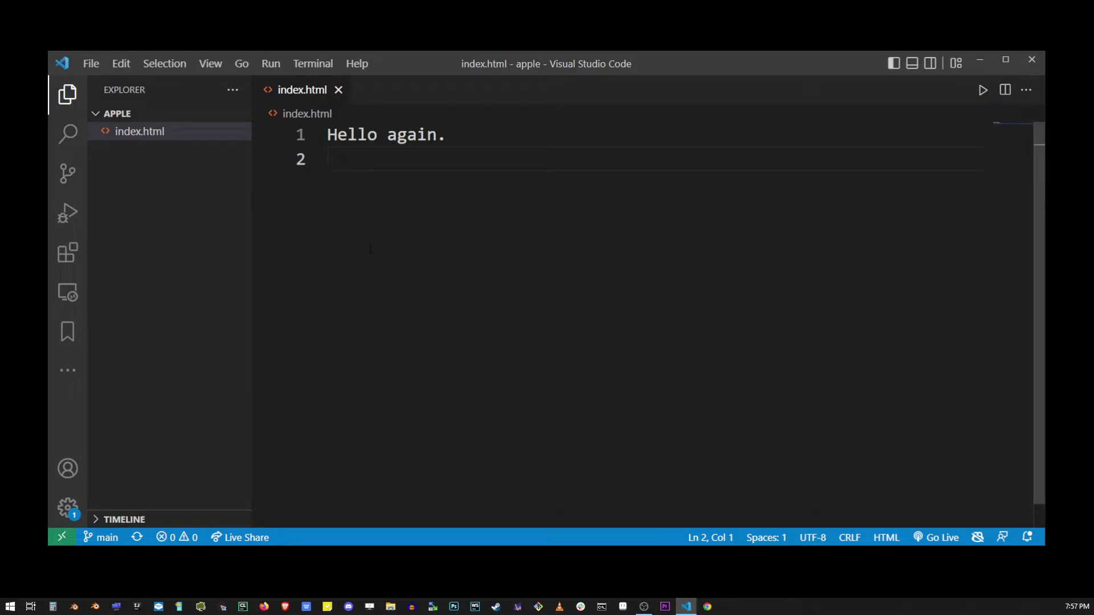
{"action": "left_click", "coordinate": [169, 139]}
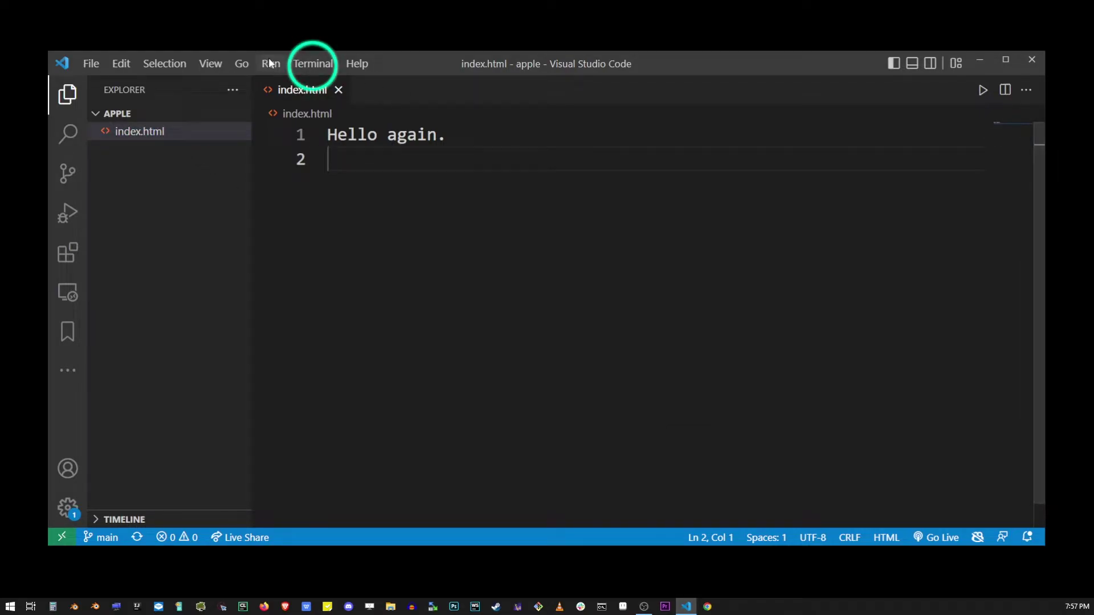
{"action": "left_click", "coordinate": [313, 63]}
{"action": "left_click", "coordinate": [340, 90]}
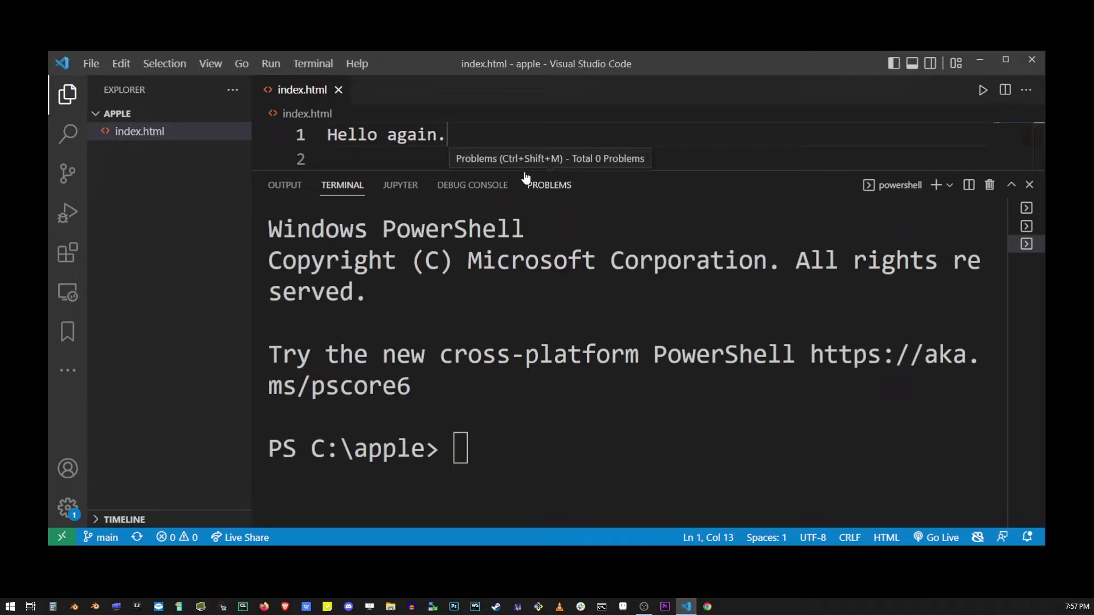
{"action": "left_click_drag", "start_coordinate": [523, 171], "coordinate": [536, 295]}
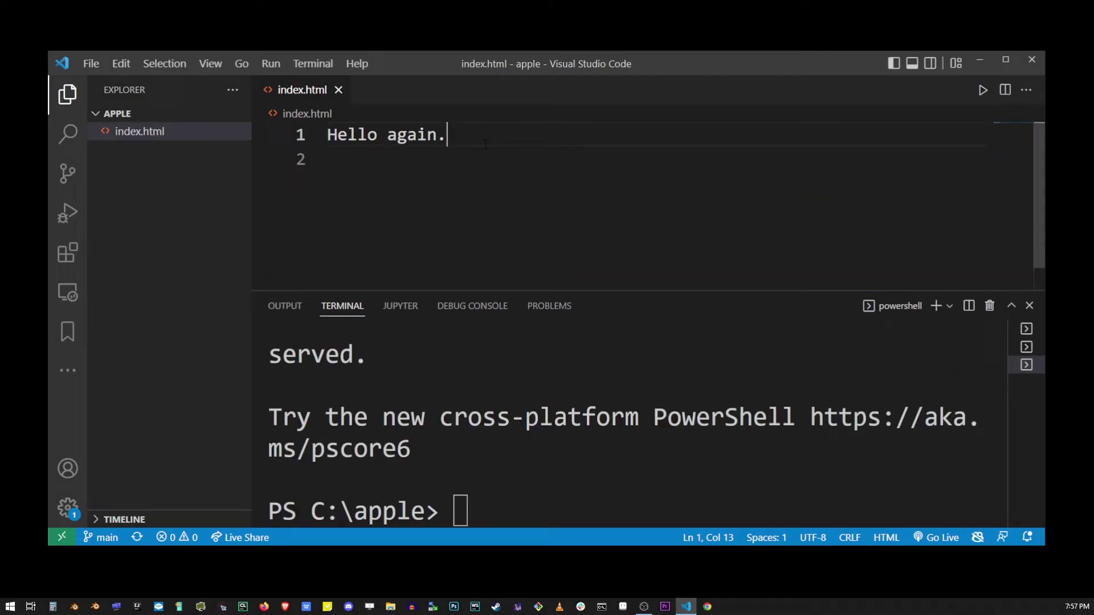
Change line 1 of index.html to print("Hello again.") and save the file
{"action": "key", "text": "Home"}
{"action": "type", "text": "pri"}
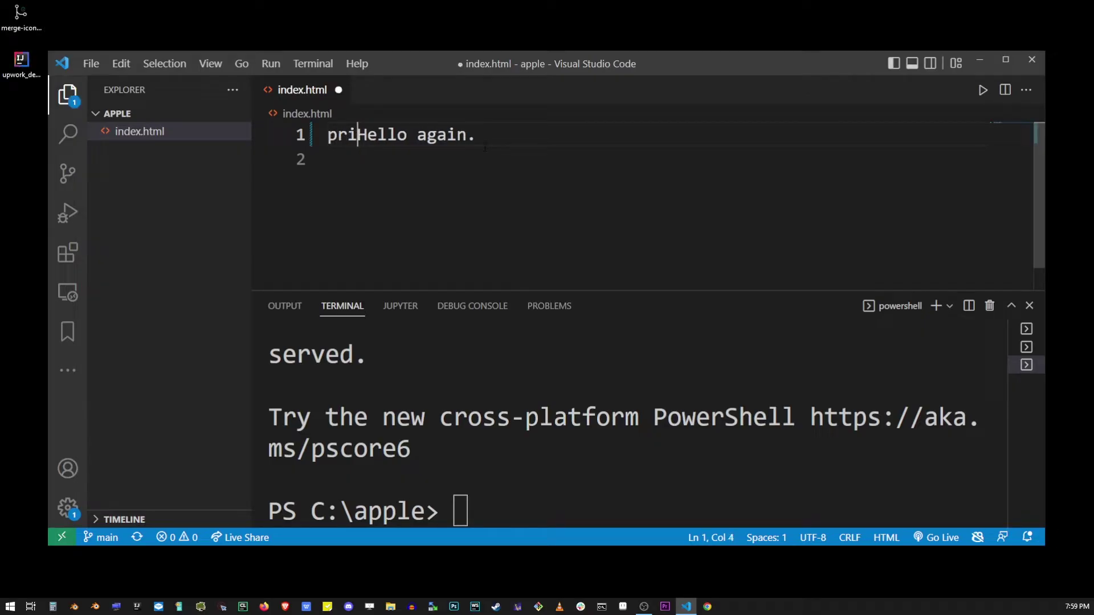
{"action": "type", "text": "nt\""}
{"action": "key", "text": "BackSpace"}
{"action": "type", "text": "("}
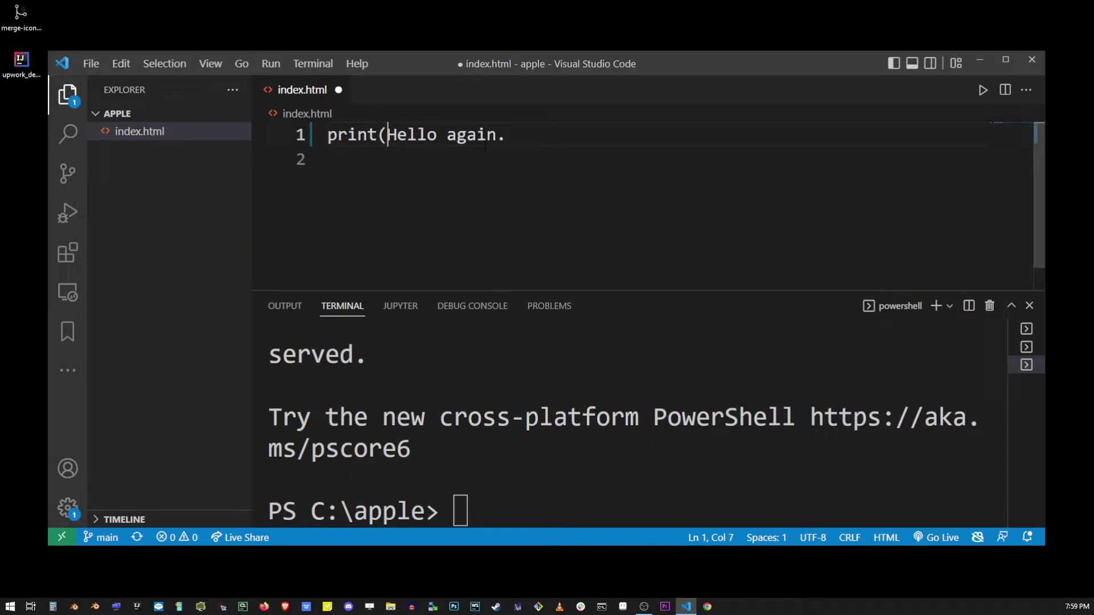
{"action": "type", "text": "\""}
{"action": "key", "text": "End"}
{"action": "type", "text": "\")"}
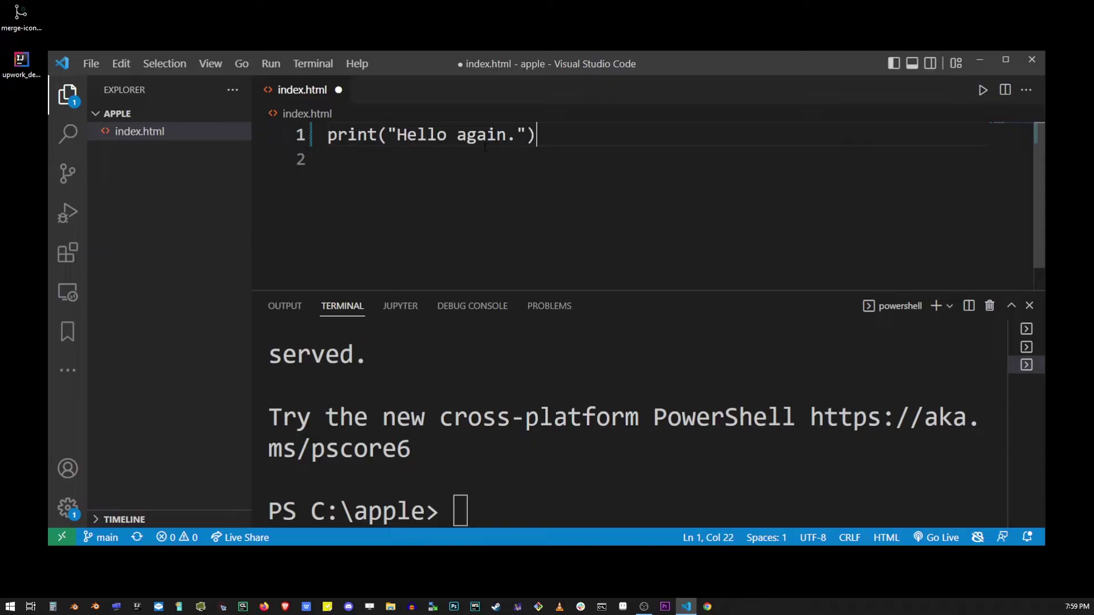
{"action": "key", "text": "ctrl+s"}
{"action": "left_click", "coordinate": [490, 510]}
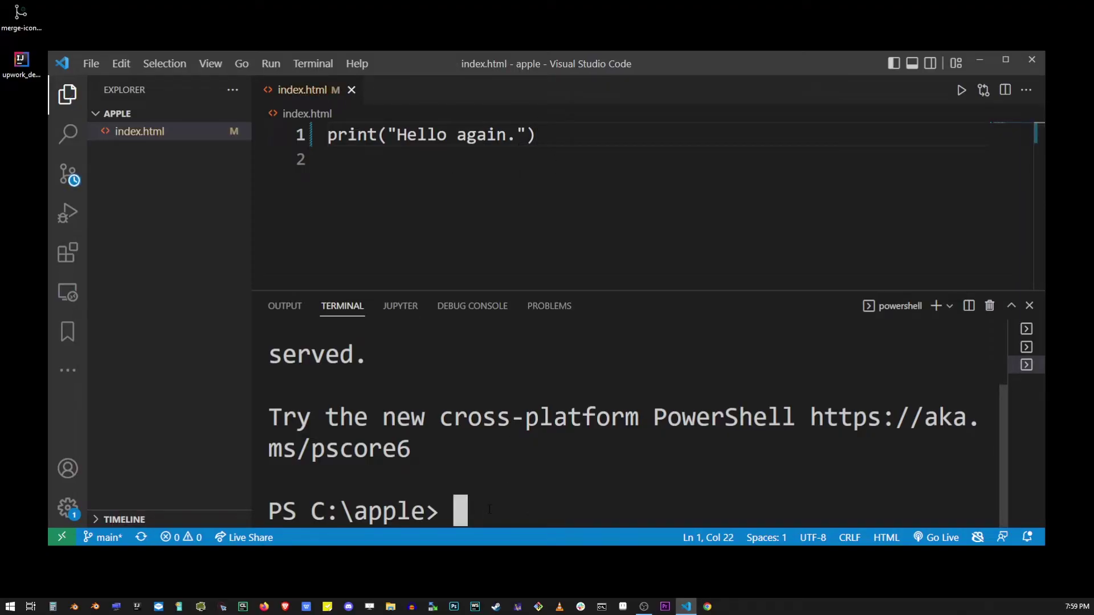
{"action": "type", "text": "py"}
{"action": "type", "text": " ind"}
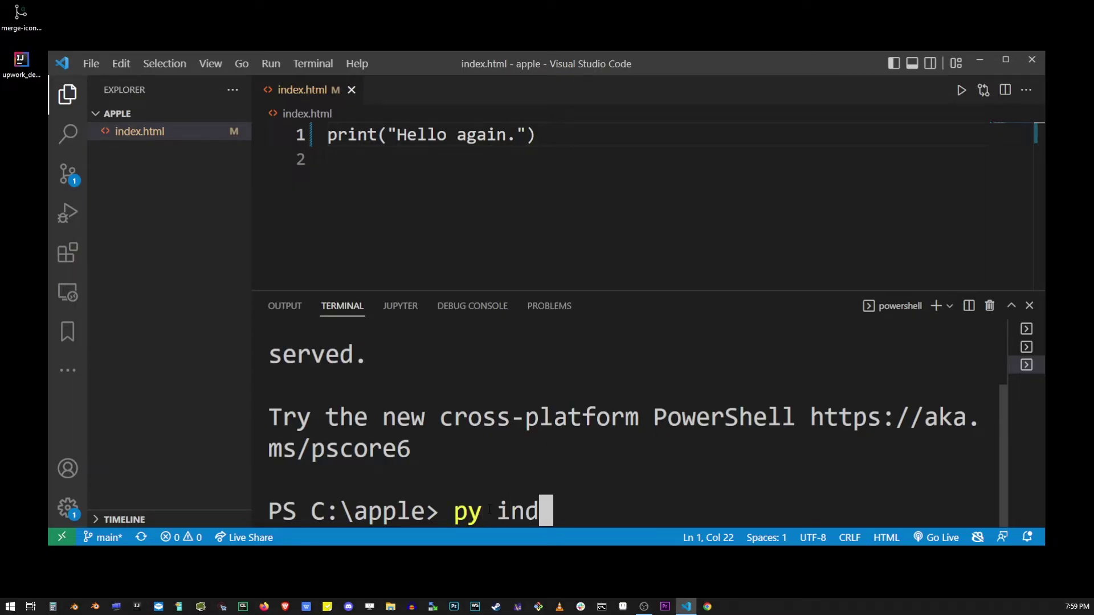
{"action": "type", "text": "ex.html"}
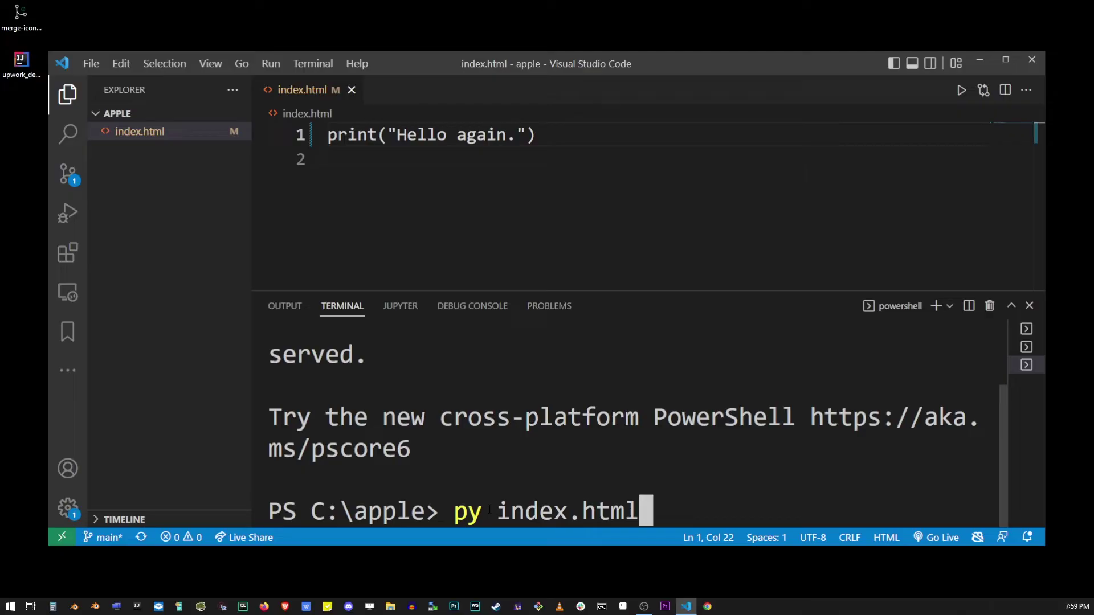
Run 'py index.html' in the PowerShell terminal, printing 'Hello again.'
{"action": "key", "text": "Return"}
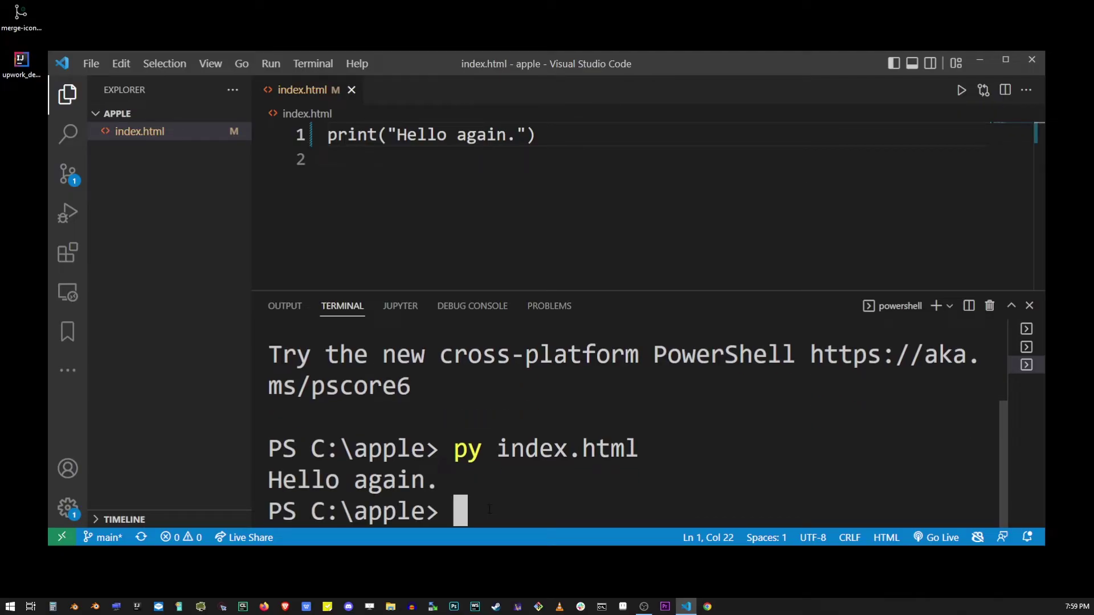
{"action": "left_click_drag", "start_coordinate": [439, 480], "coordinate": [249, 484]}
{"action": "left_click_drag", "start_coordinate": [339, 481], "coordinate": [311, 480]}
{"action": "left_click_drag", "start_coordinate": [397, 135], "coordinate": [516, 134]}
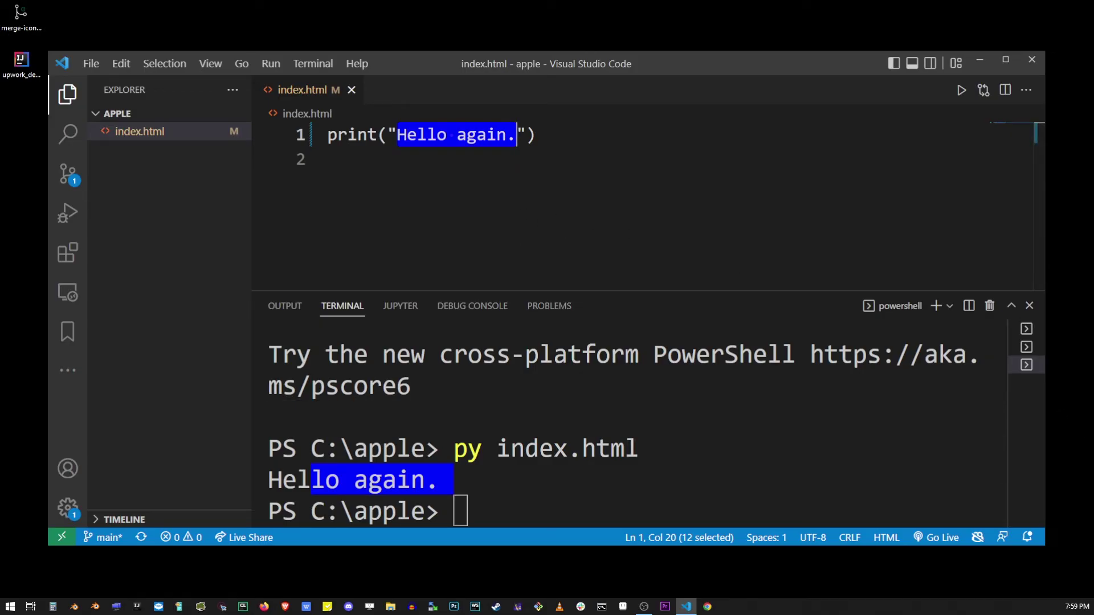
{"action": "left_click", "coordinate": [100, 114]}
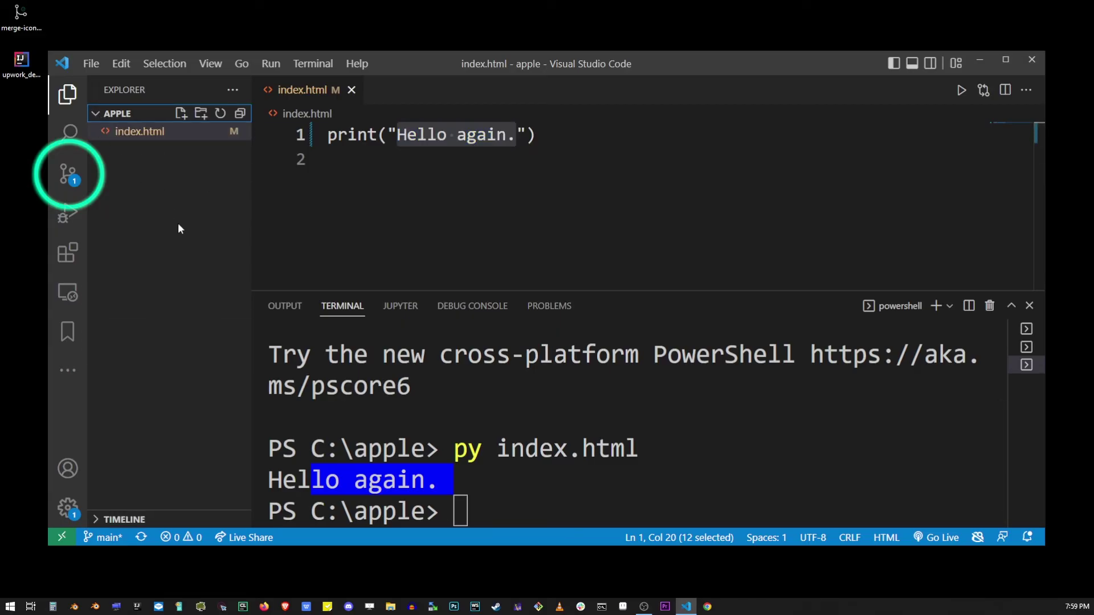